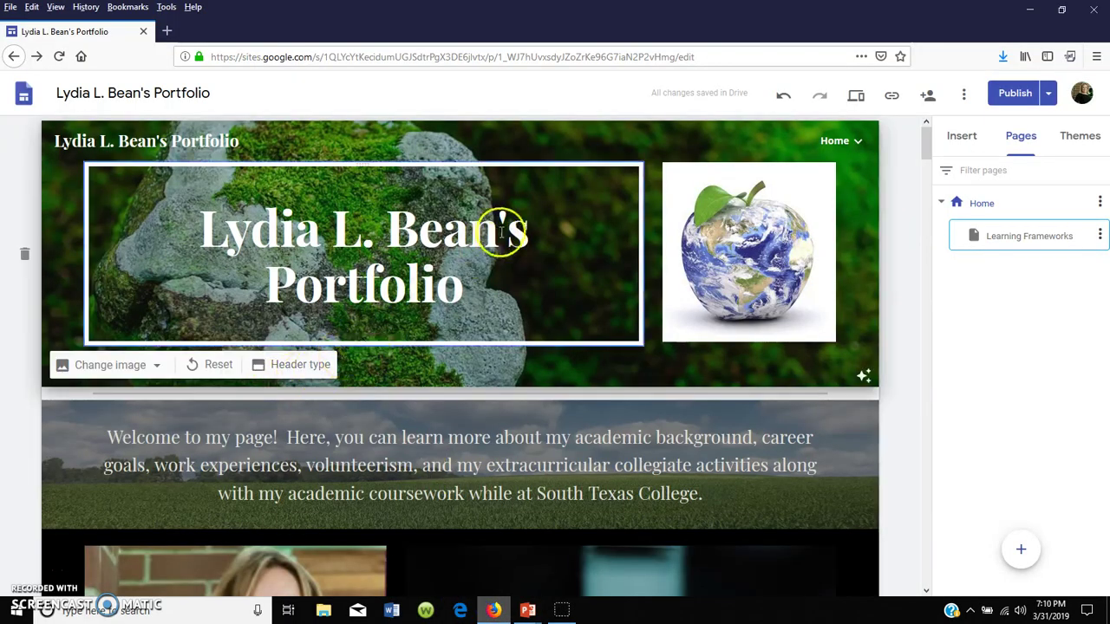
Step: Look over the Insert and Themes panels, then return to the Pages list
{"action": "scroll", "coordinate": [509, 275], "scroll_direction": "down", "scroll_amount": 5}
{"action": "scroll", "coordinate": [512, 297], "scroll_direction": "down", "scroll_amount": 5}
{"action": "scroll", "coordinate": [512, 297], "scroll_direction": "up", "scroll_amount": 3}
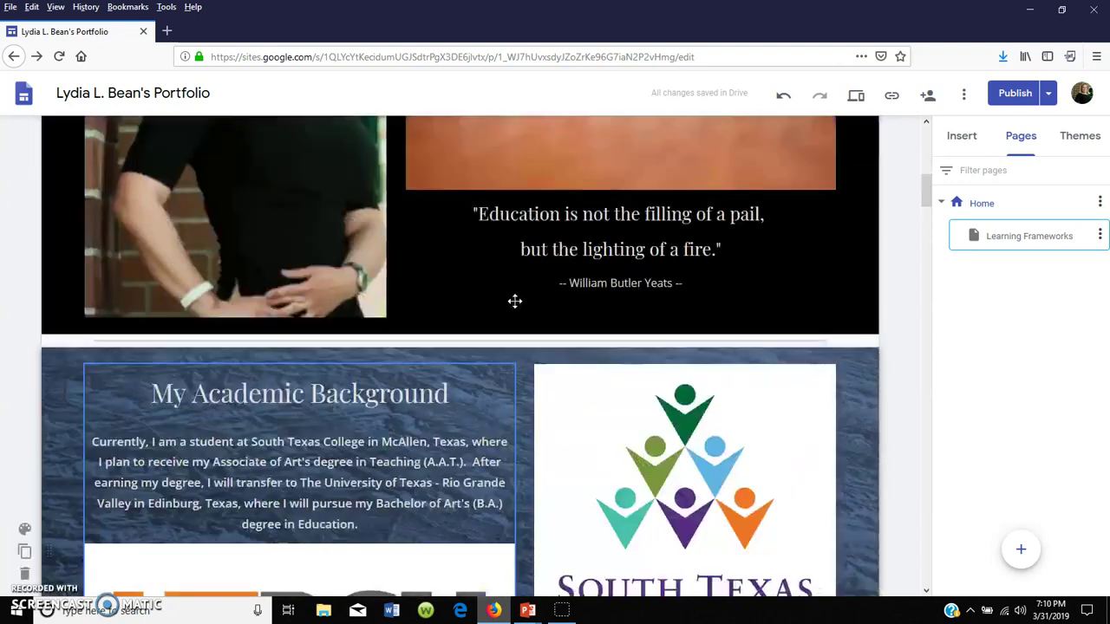
{"action": "scroll", "coordinate": [515, 300], "scroll_direction": "up", "scroll_amount": 8}
{"action": "mouse_move", "coordinate": [835, 141]}
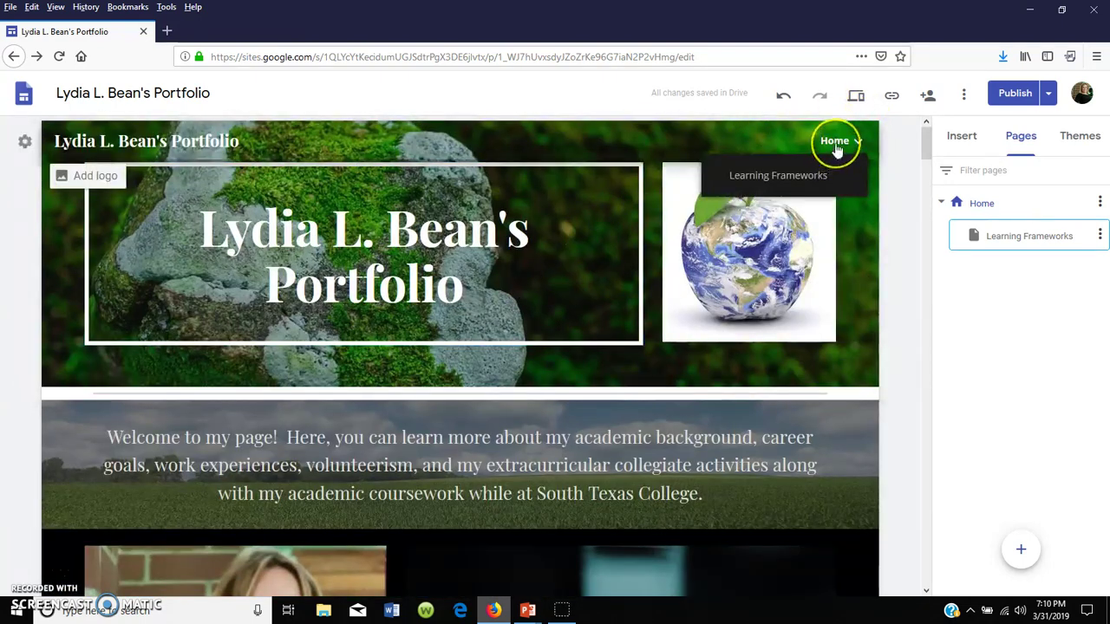
{"action": "left_click", "coordinate": [862, 154]}
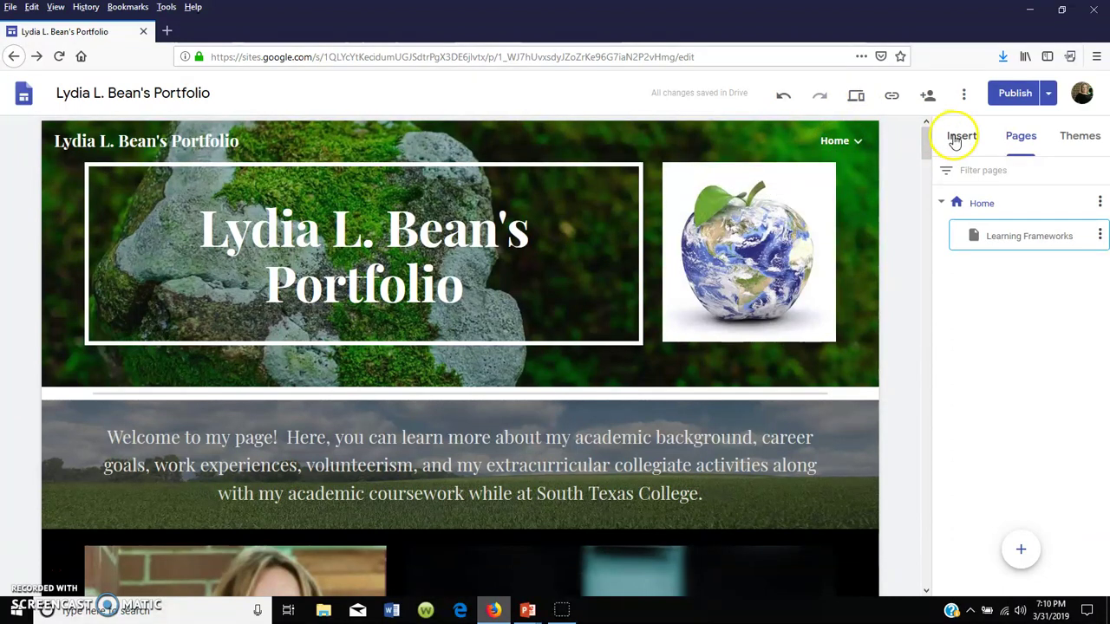
{"action": "left_click", "coordinate": [1022, 141]}
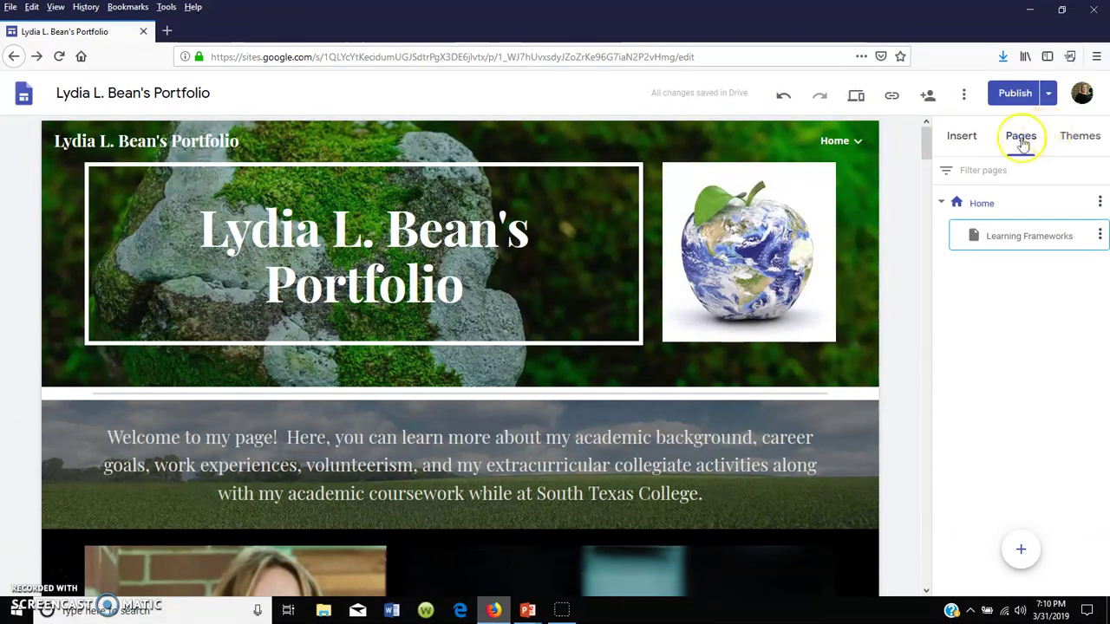
{"action": "left_click", "coordinate": [962, 137]}
{"action": "left_click", "coordinate": [1020, 136]}
{"action": "left_click", "coordinate": [1073, 135]}
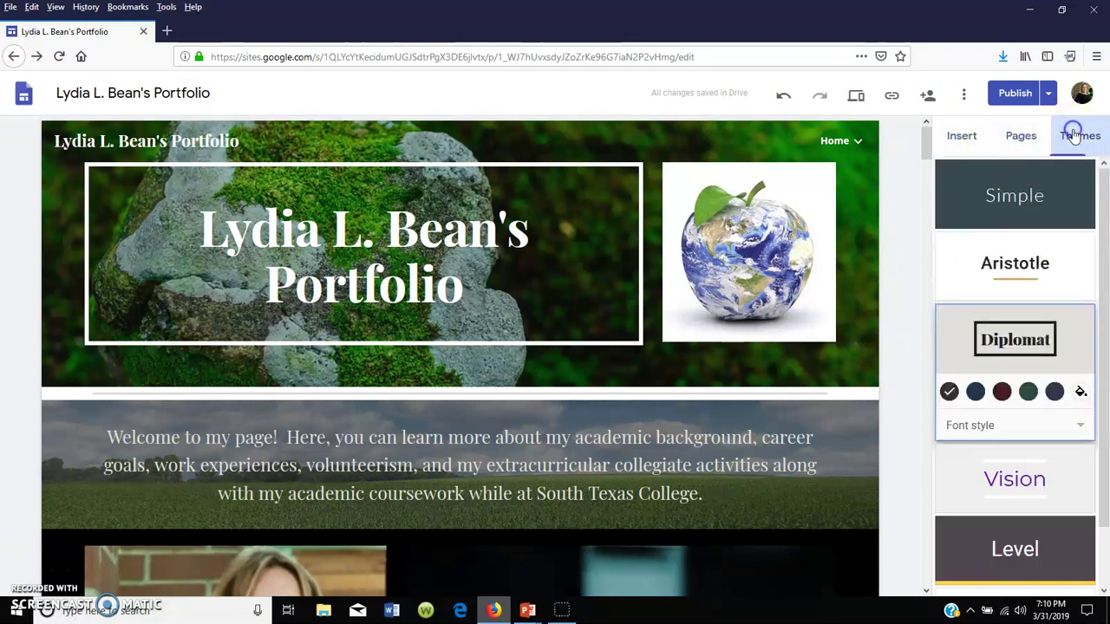
{"action": "left_click", "coordinate": [1037, 139]}
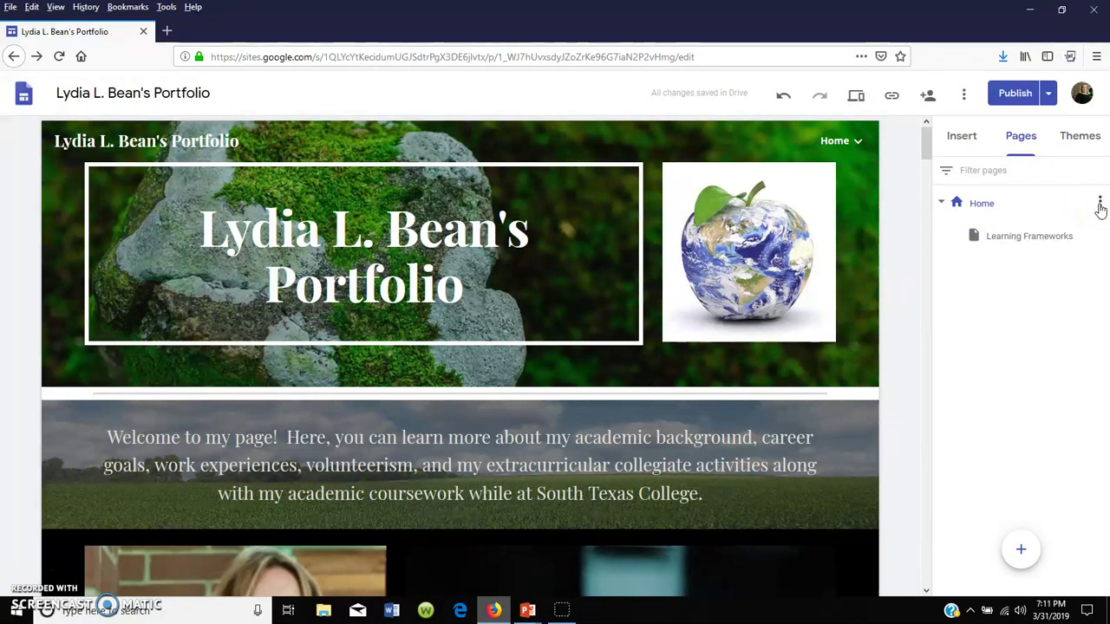
Step: Create a Home subpage named 'Introduction to the Teaching Professions'
{"action": "left_click", "coordinate": [1098, 204]}
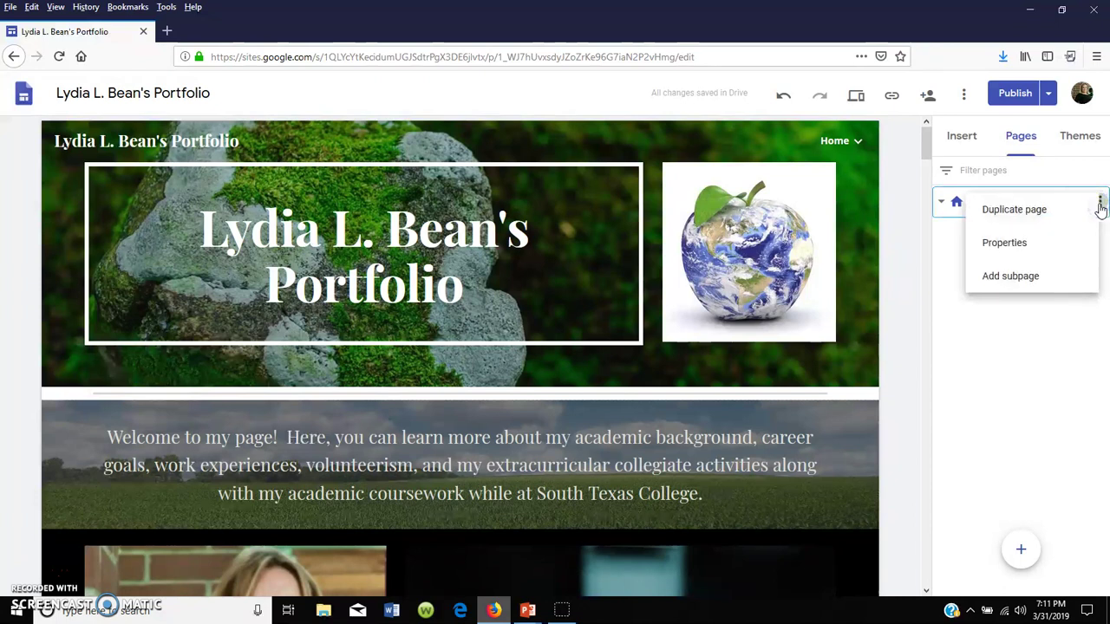
{"action": "left_click", "coordinate": [1013, 276]}
{"action": "type", "text": "Introduction to the Teaching Pro"}
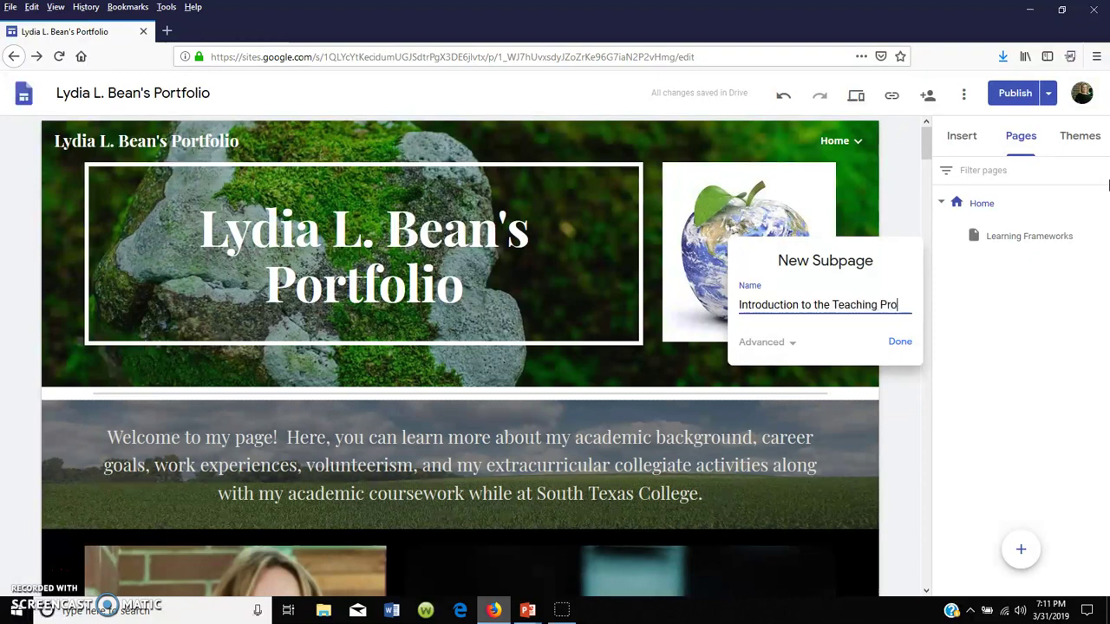
{"action": "type", "text": "fessi"}
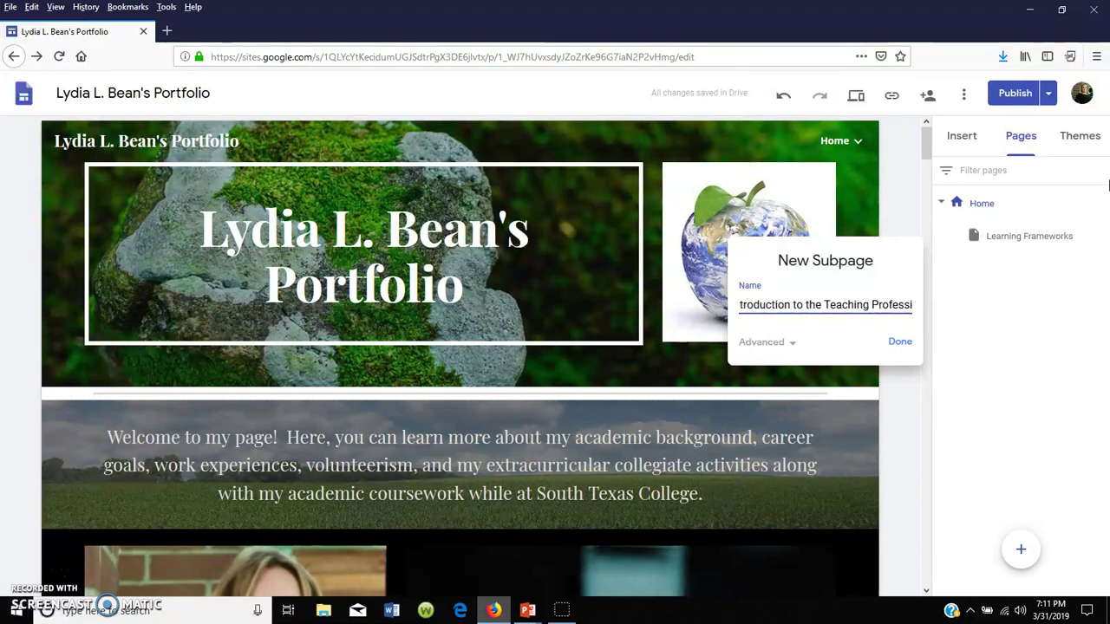
{"action": "type", "text": "ons"}
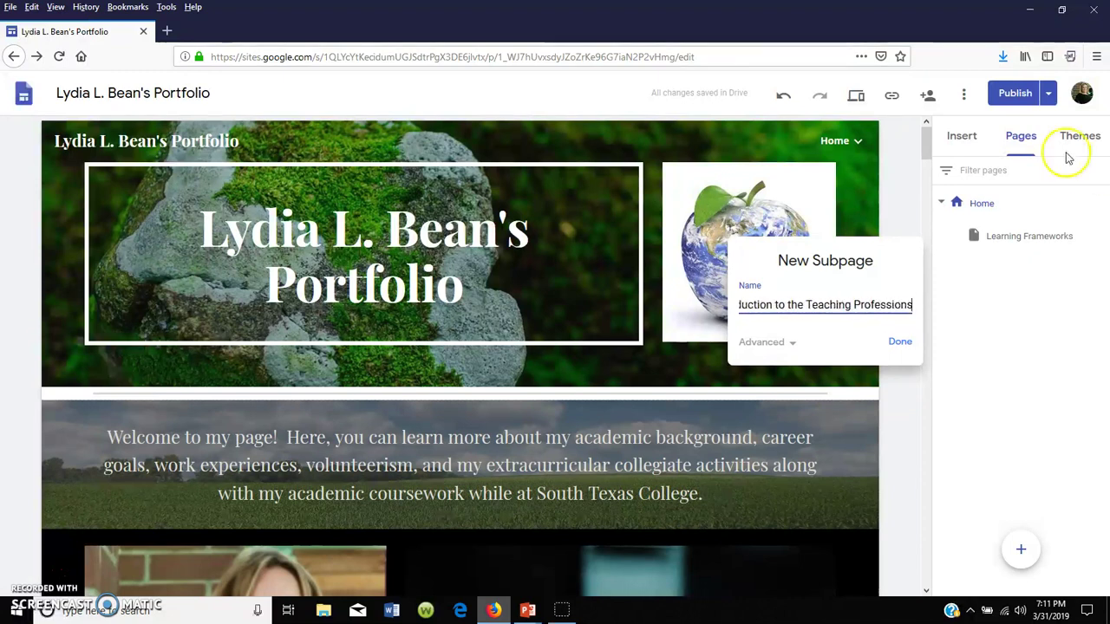
{"action": "left_click", "coordinate": [903, 344]}
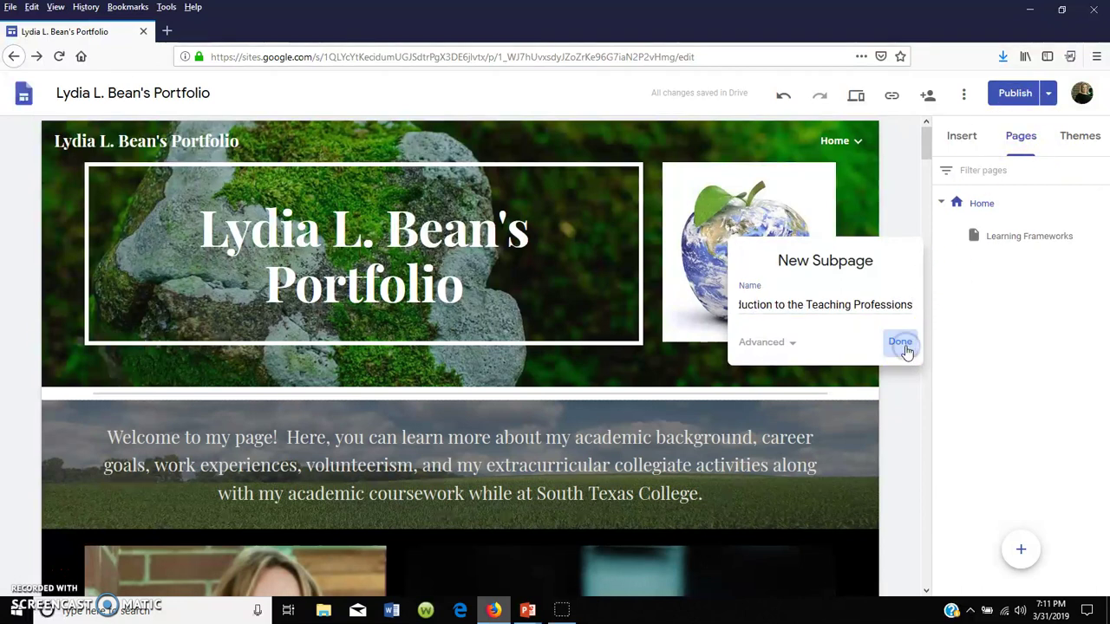
{"action": "mouse_move", "coordinate": [1023, 203]}
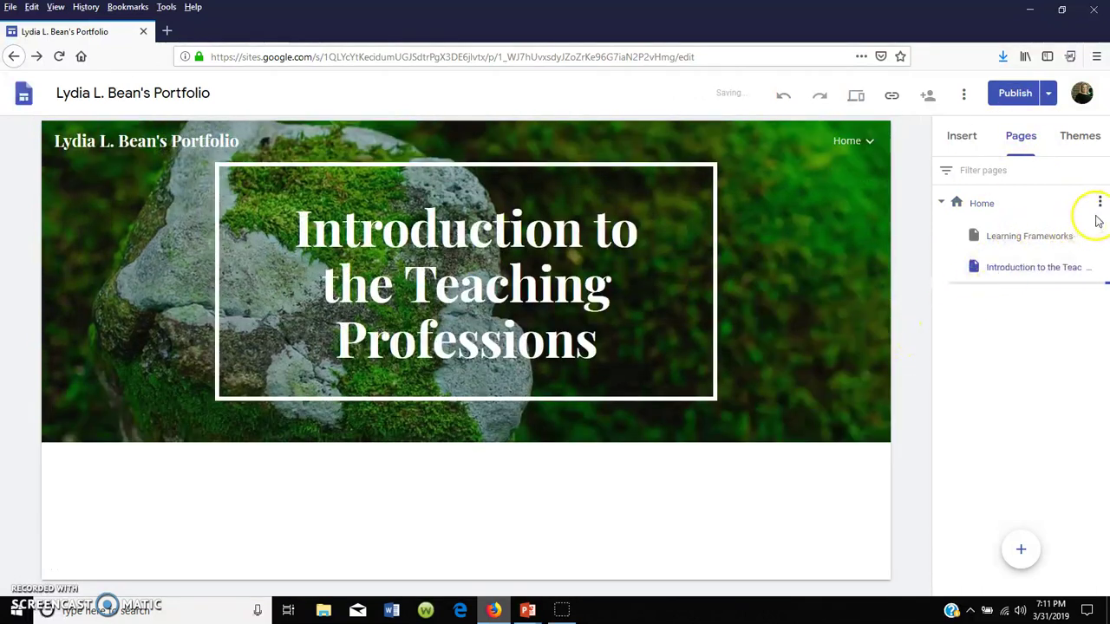
Step: Create a third Home subpage named 'Special Populations' via Home's page options
{"action": "left_click", "coordinate": [1099, 205]}
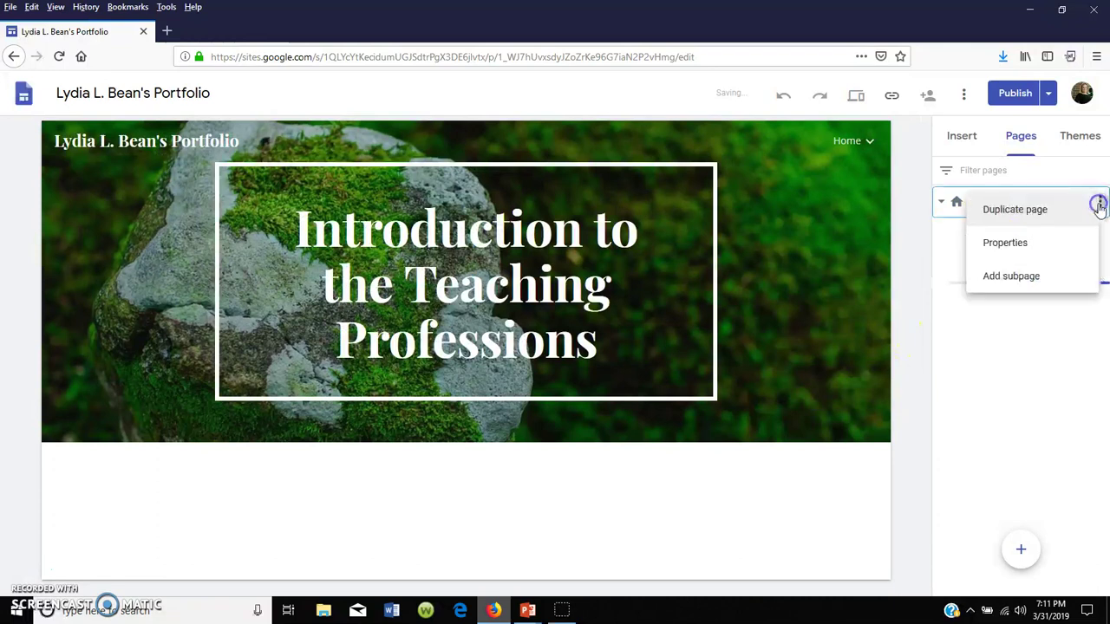
{"action": "left_click", "coordinate": [1046, 283]}
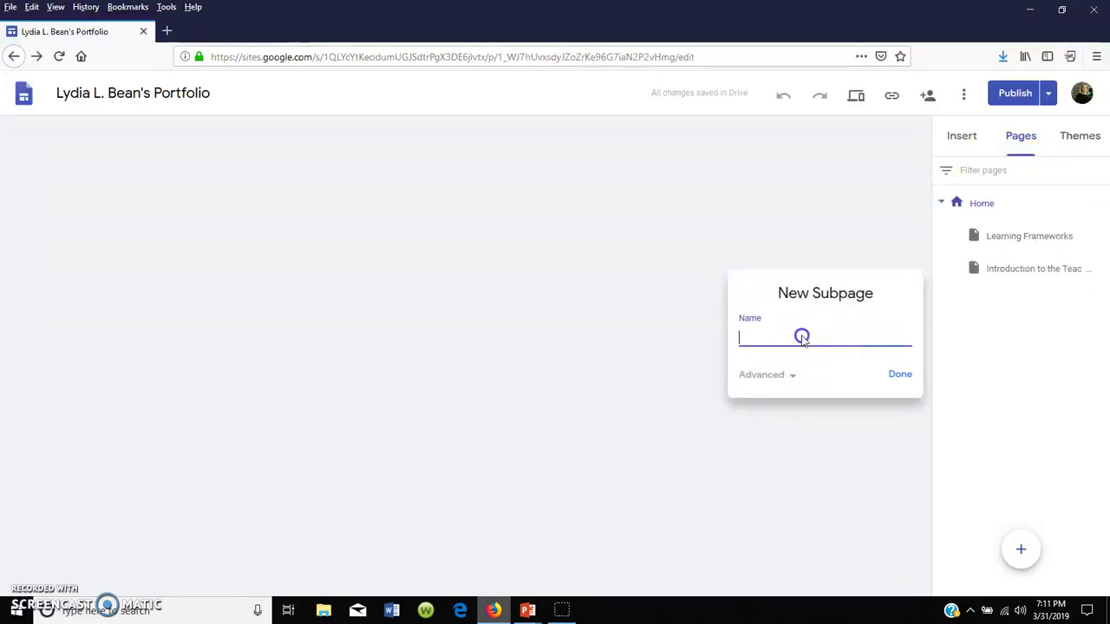
{"action": "type", "text": "Spe"}
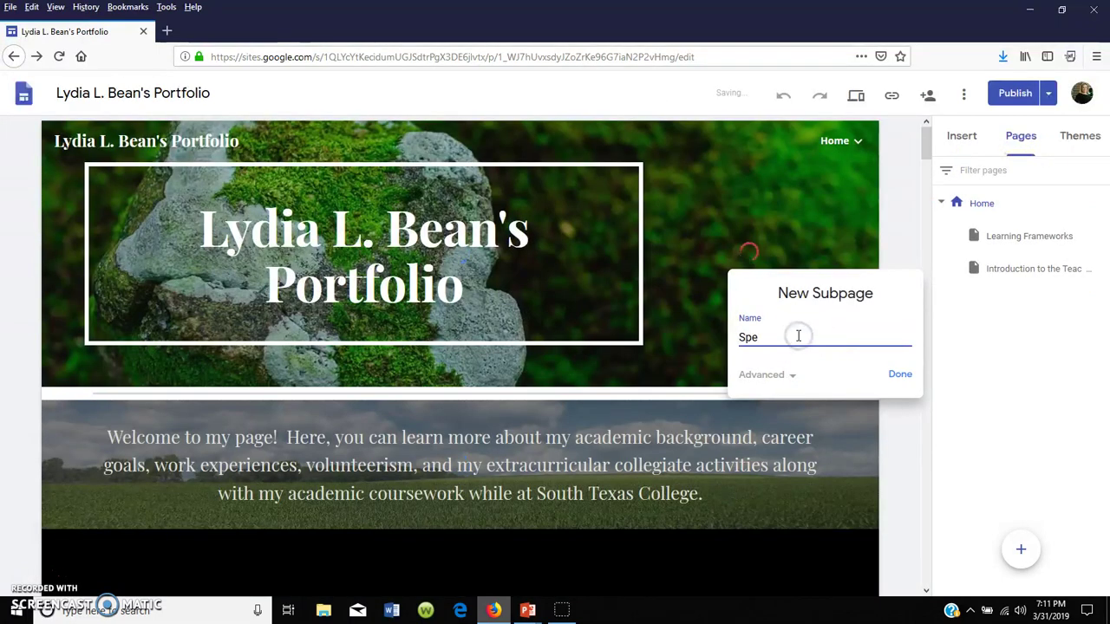
{"action": "type", "text": "cial Populations"}
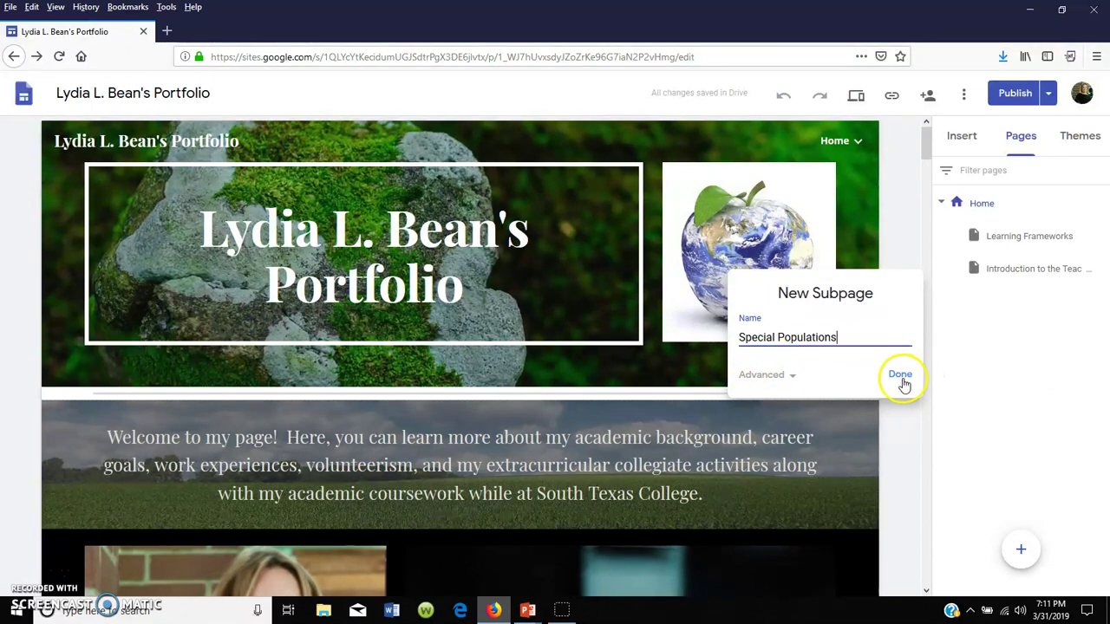
{"action": "left_click", "coordinate": [900, 375]}
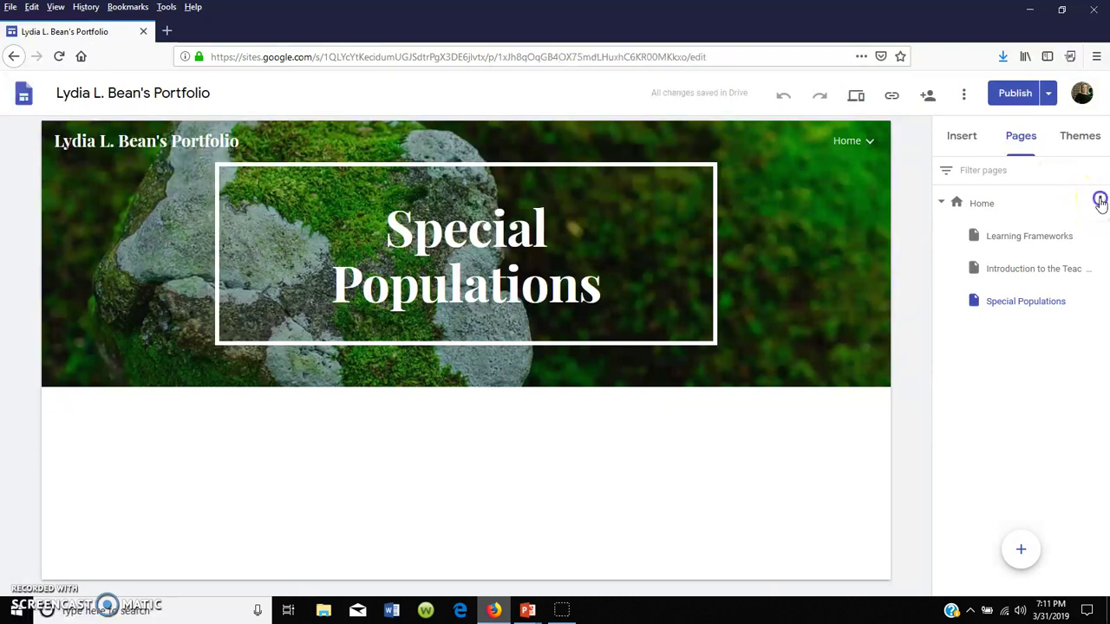
Step: Create a fourth Home subpage named 'Introduction to Sociology' via Home's page options
{"action": "left_click", "coordinate": [1099, 201]}
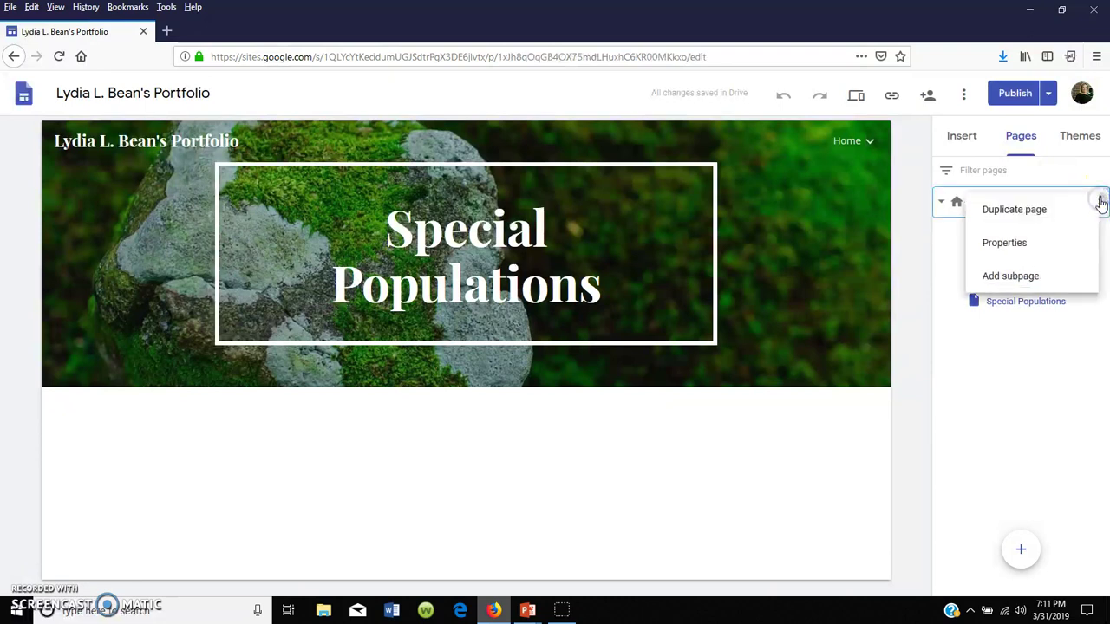
{"action": "left_click", "coordinate": [1048, 277]}
{"action": "type", "text": "Introducti"}
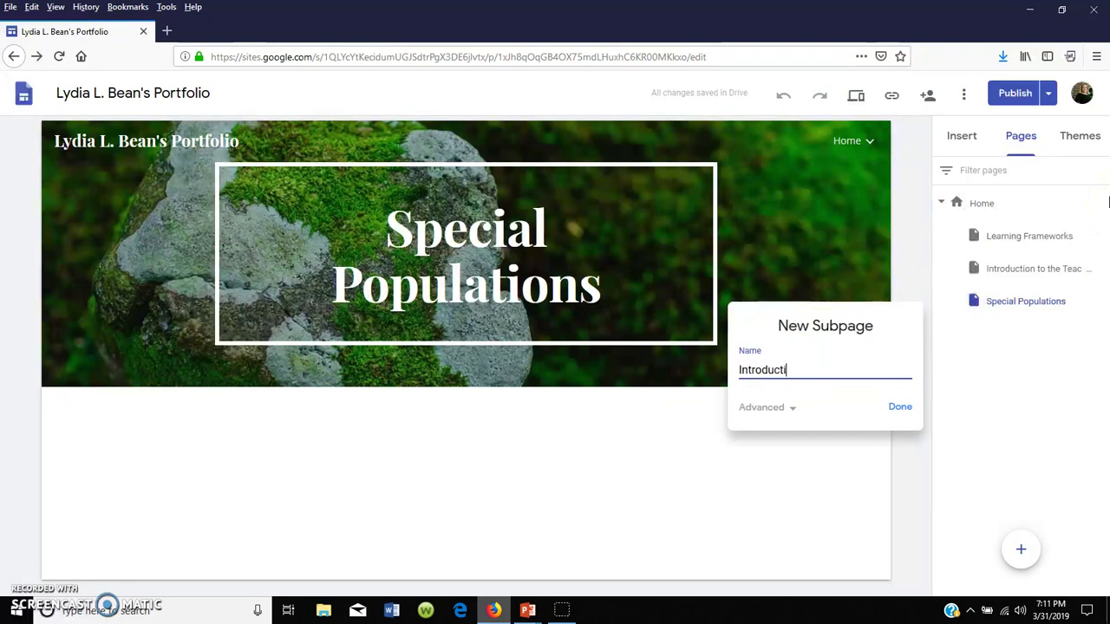
{"action": "type", "text": "on to"}
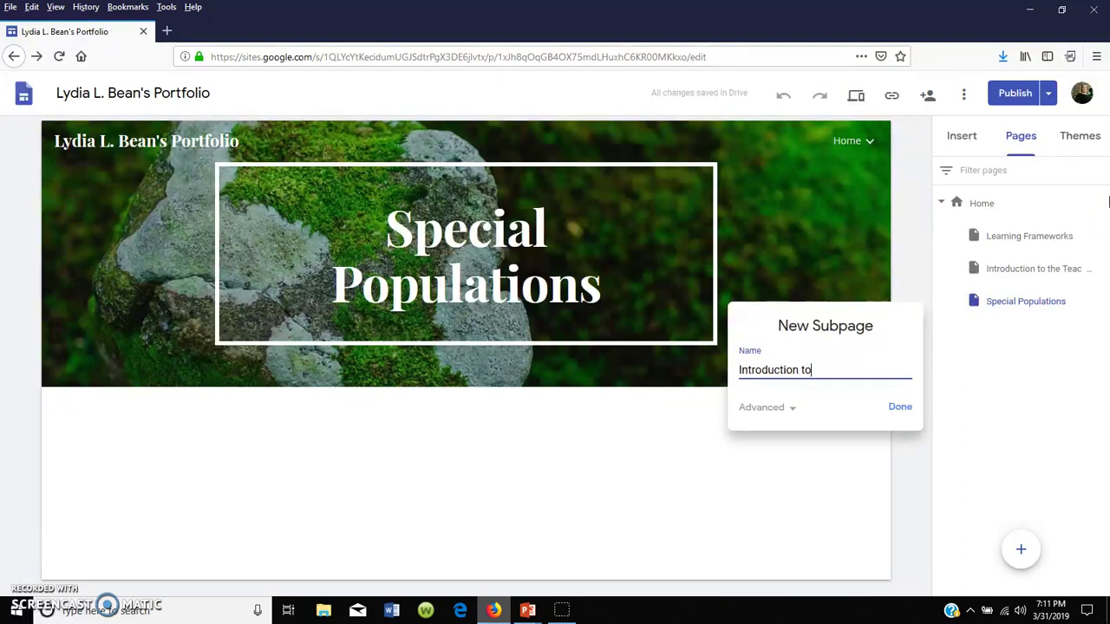
{"action": "type", "text": " Sociology"}
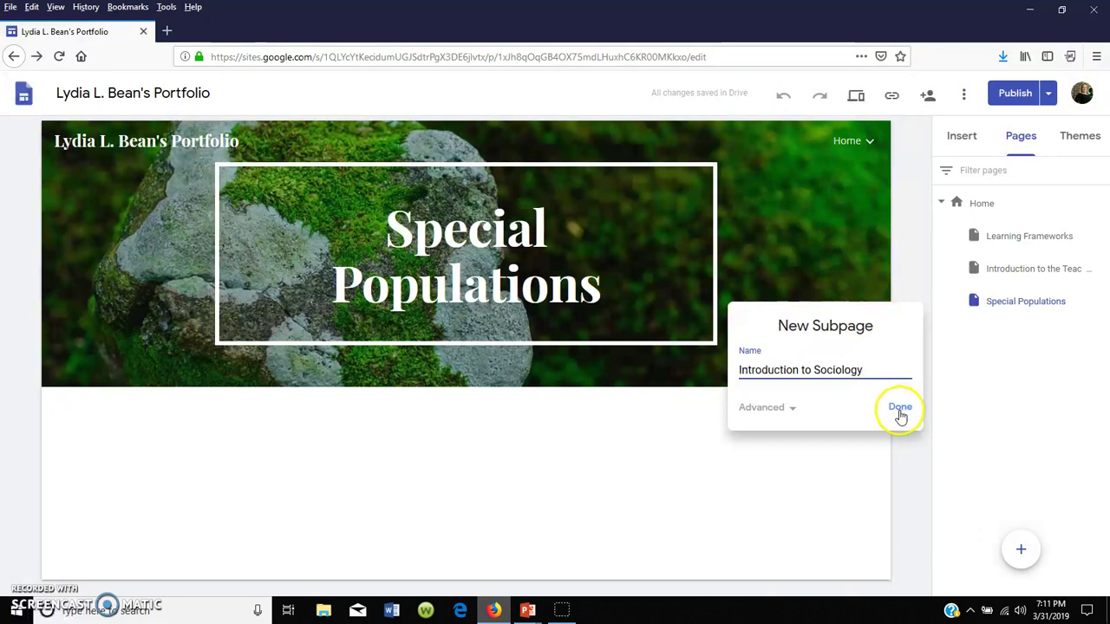
{"action": "left_click", "coordinate": [900, 408]}
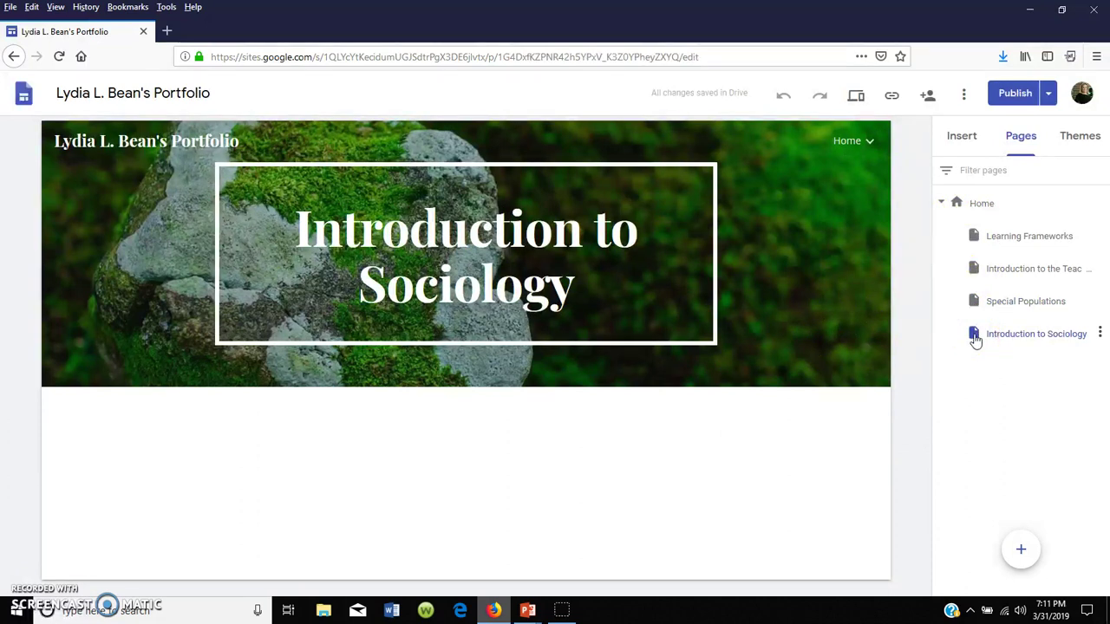
Step: Show Home's four subpages in the header menu and go to Learning Frameworks
{"action": "left_click", "coordinate": [971, 204]}
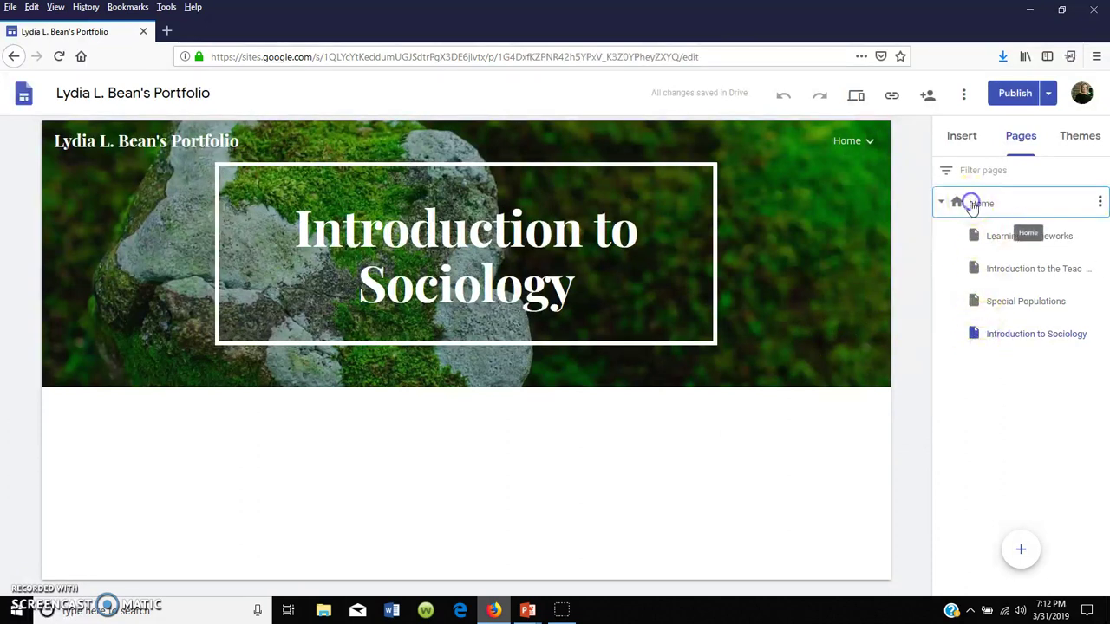
{"action": "double_click", "coordinate": [973, 204]}
{"action": "left_click", "coordinate": [867, 149]}
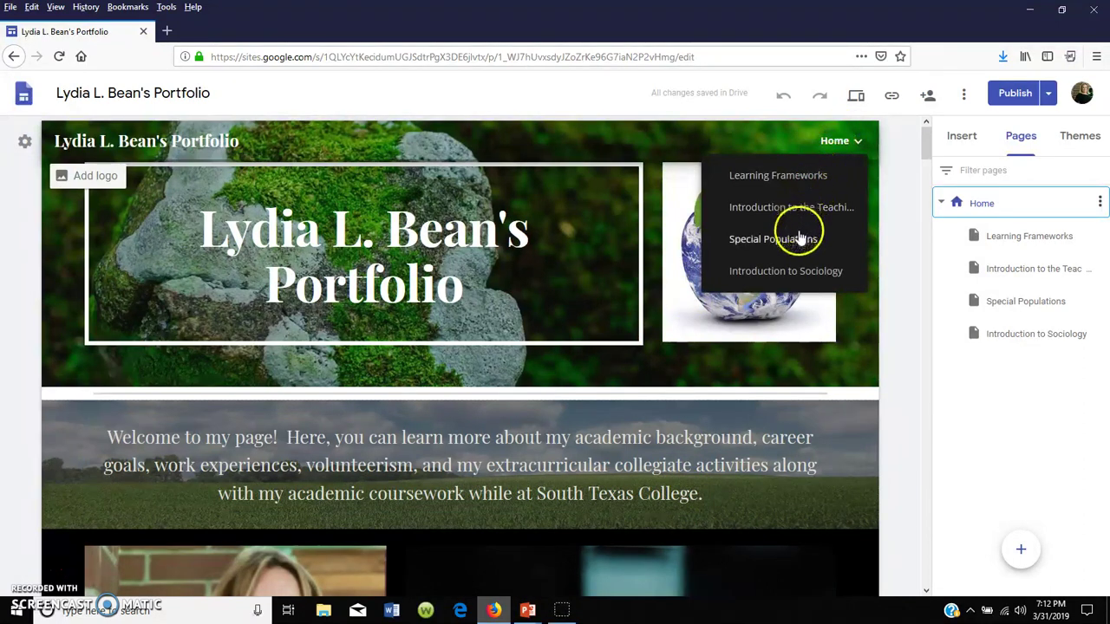
{"action": "left_click", "coordinate": [784, 178]}
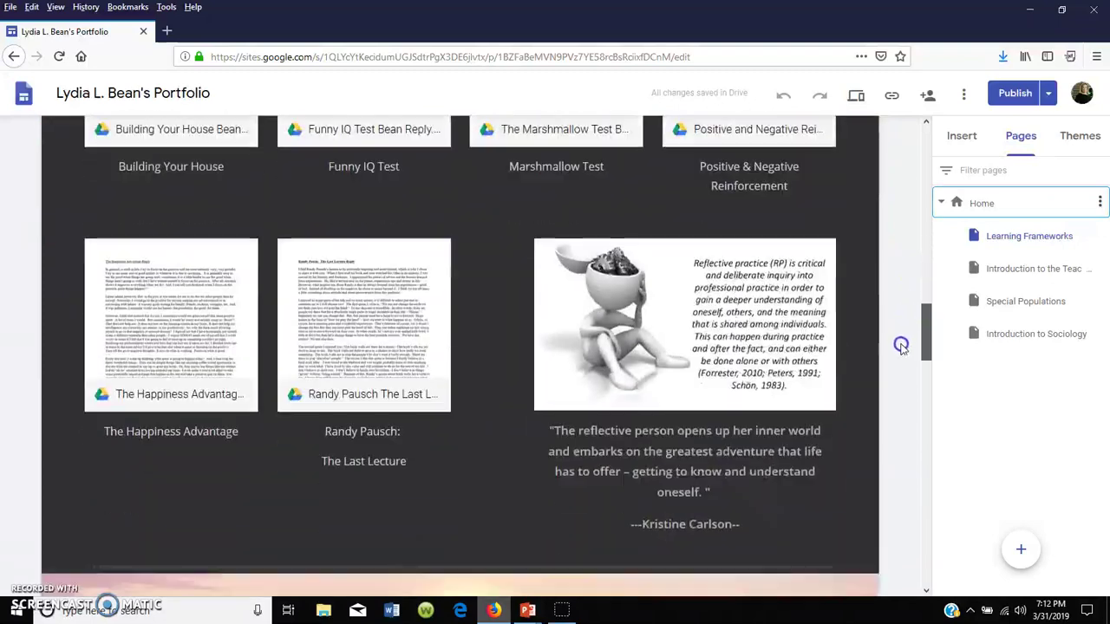
{"action": "mouse_move", "coordinate": [925, 171]}
{"action": "left_mouse_down"}
{"action": "mouse_move", "coordinate": [889, 398]}
{"action": "mouse_move", "coordinate": [865, 150]}
{"action": "left_mouse_up"}
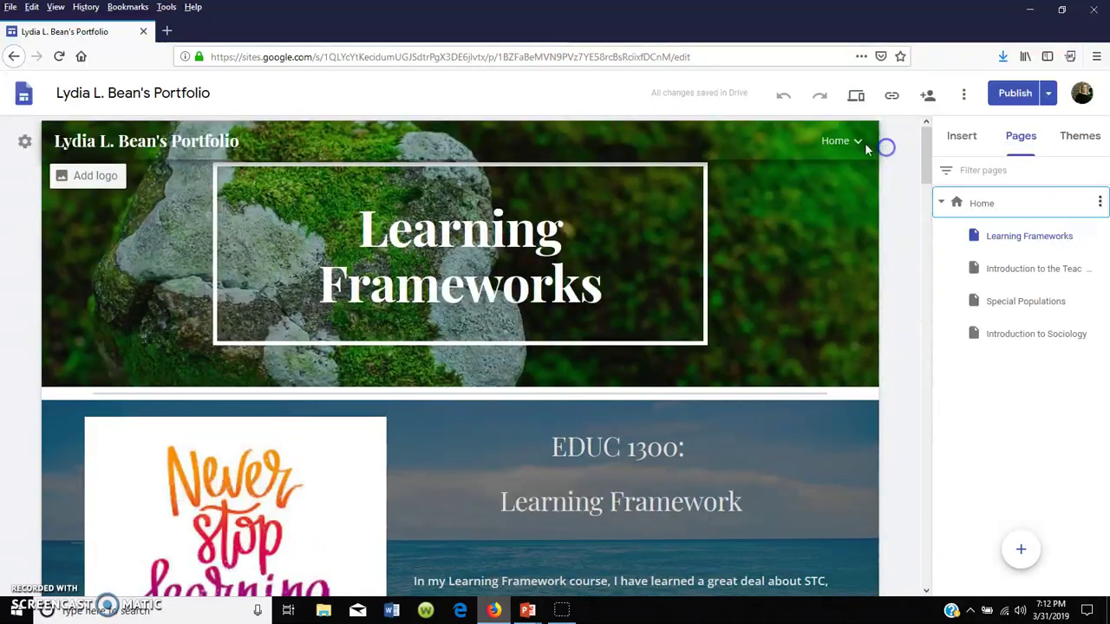
{"action": "left_click", "coordinate": [849, 152]}
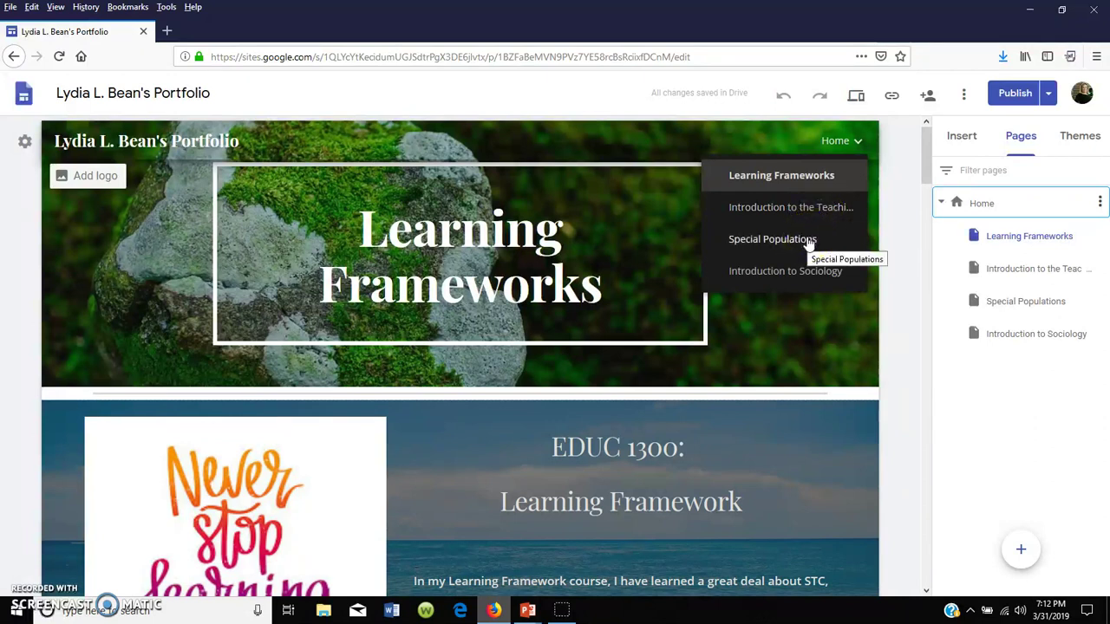
{"action": "left_click", "coordinate": [807, 273]}
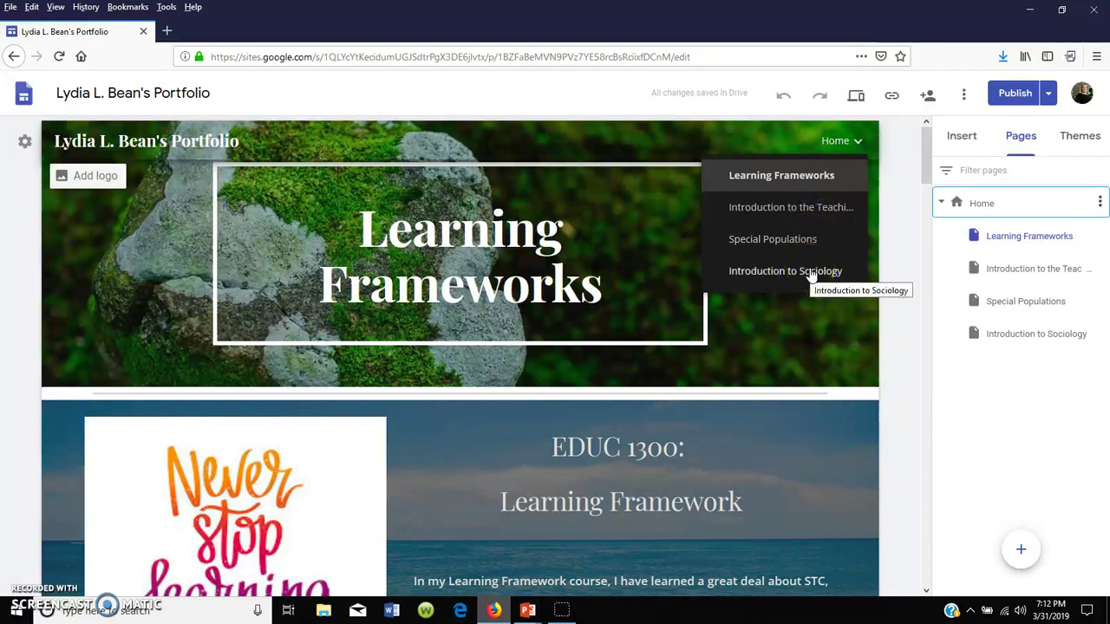
{"action": "left_click", "coordinate": [846, 143]}
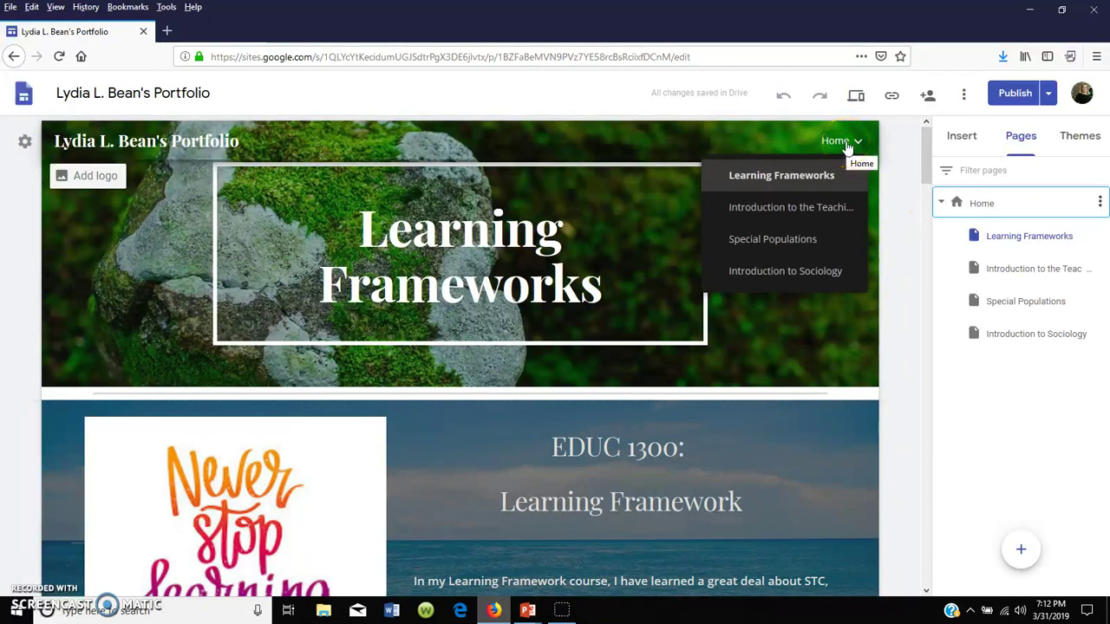
{"action": "left_click", "coordinate": [488, 248]}
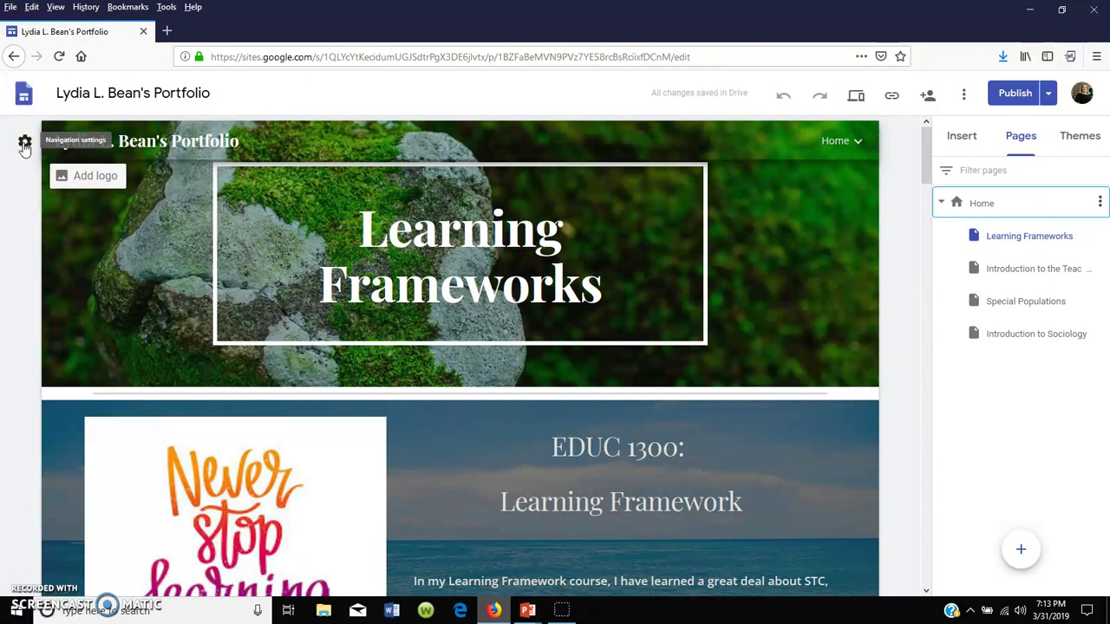
{"action": "left_click", "coordinate": [24, 144]}
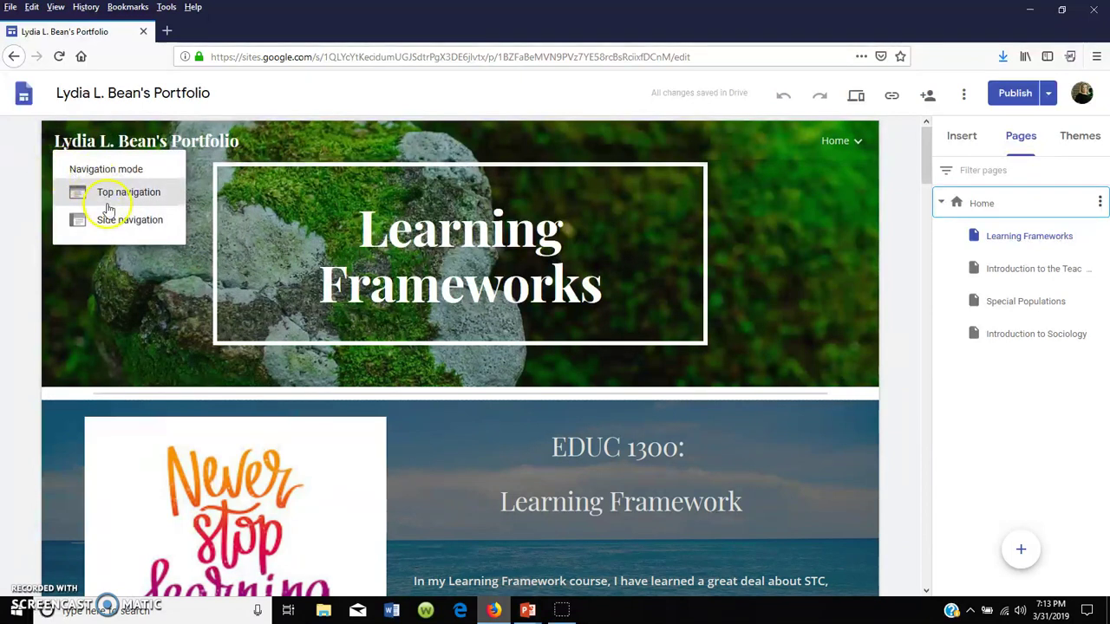
{"action": "left_click", "coordinate": [108, 222]}
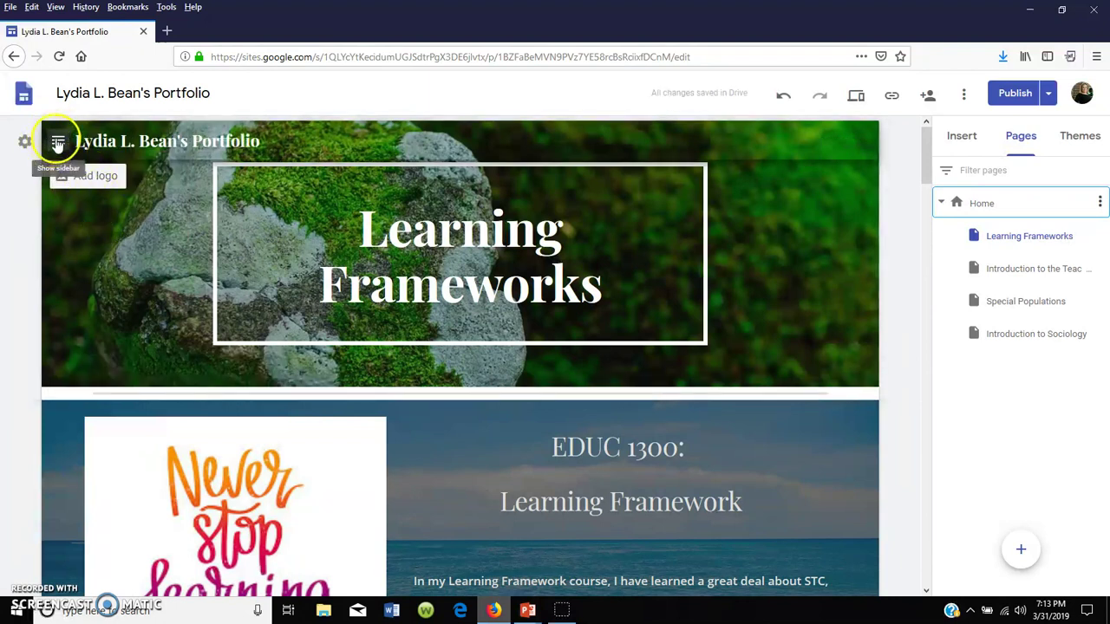
{"action": "left_click", "coordinate": [57, 143]}
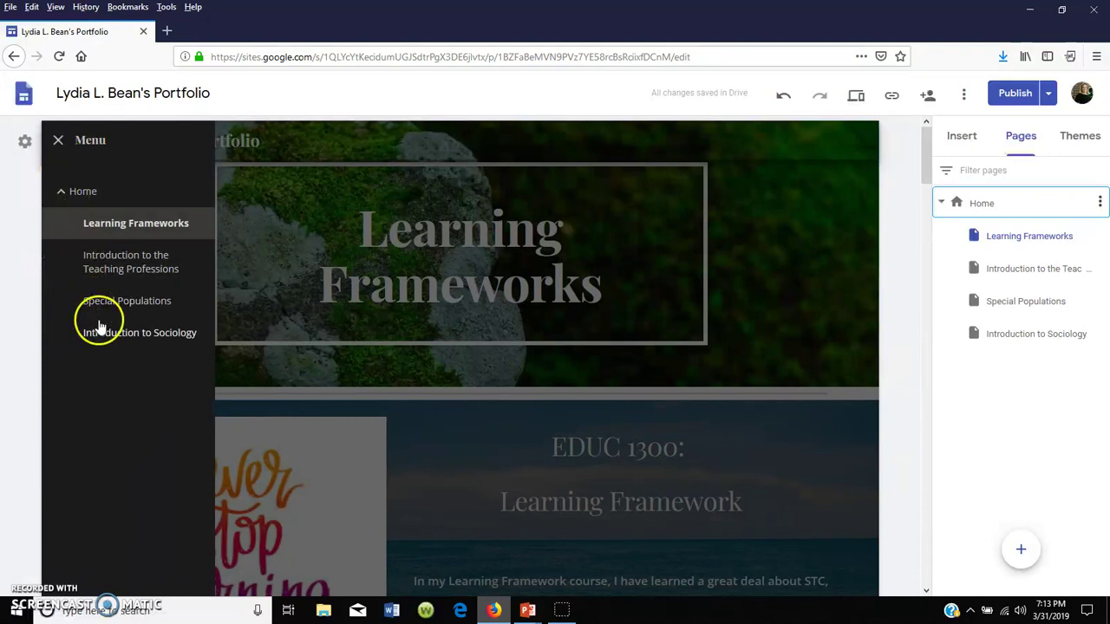
{"action": "left_click", "coordinate": [24, 140]}
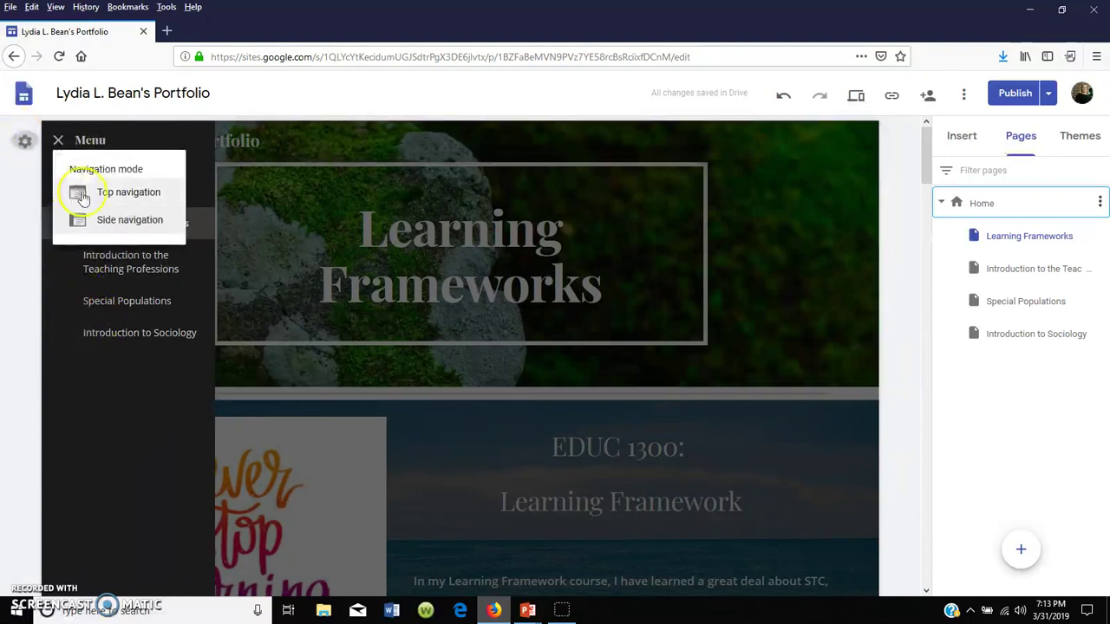
{"action": "left_click", "coordinate": [80, 196]}
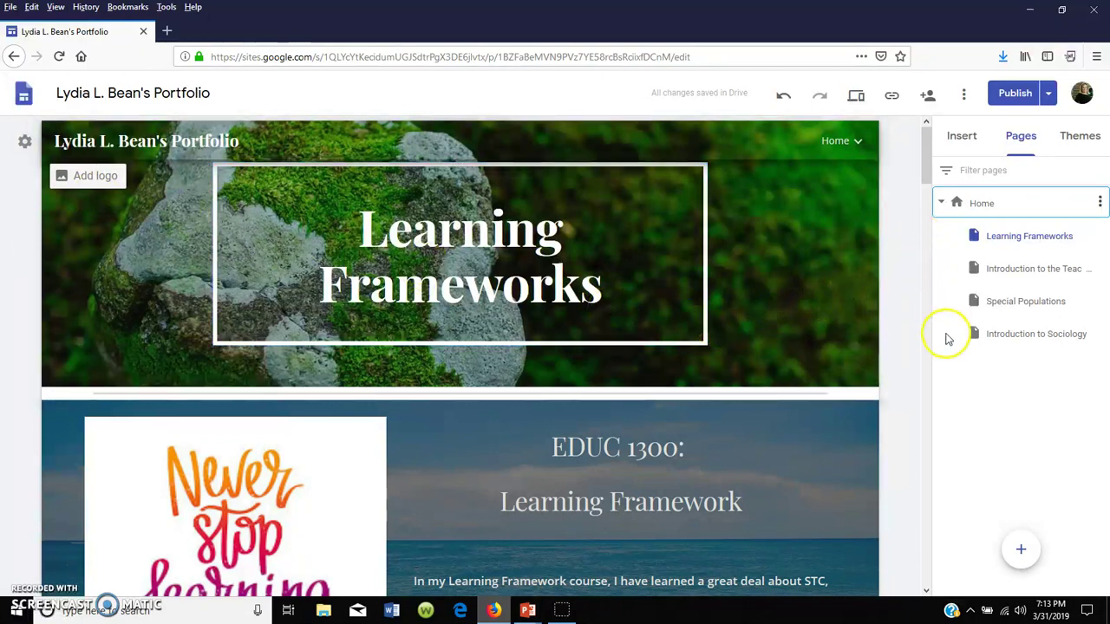
{"action": "mouse_move", "coordinate": [1032, 236]}
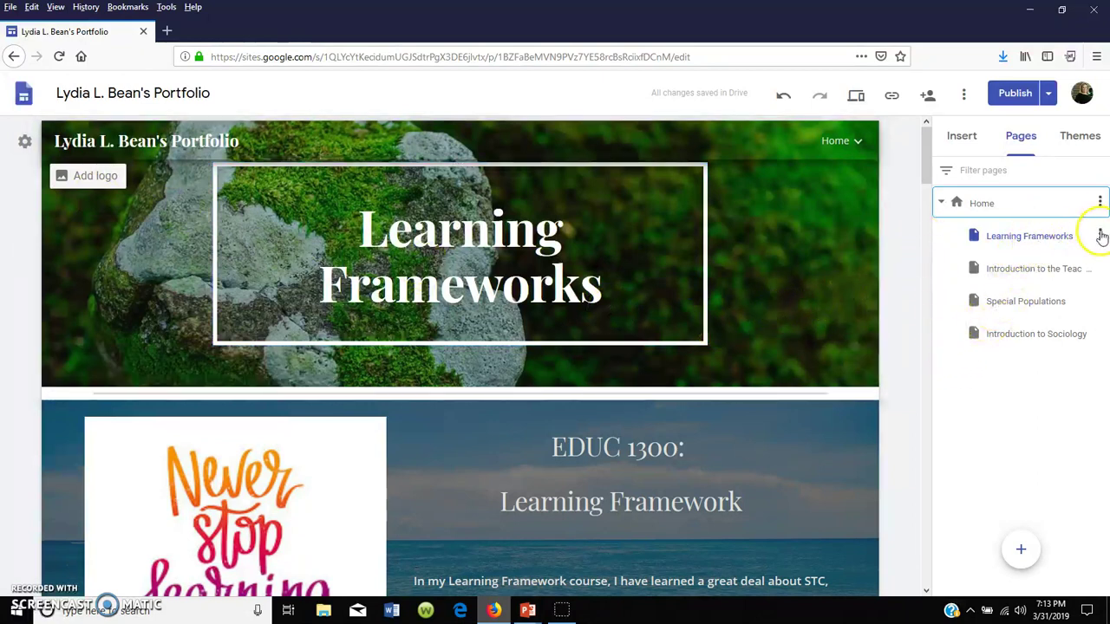
Step: Create a 'Reflective Journals' subpage under Learning Frameworks, correcting a typo in the name
{"action": "left_click", "coordinate": [1099, 236]}
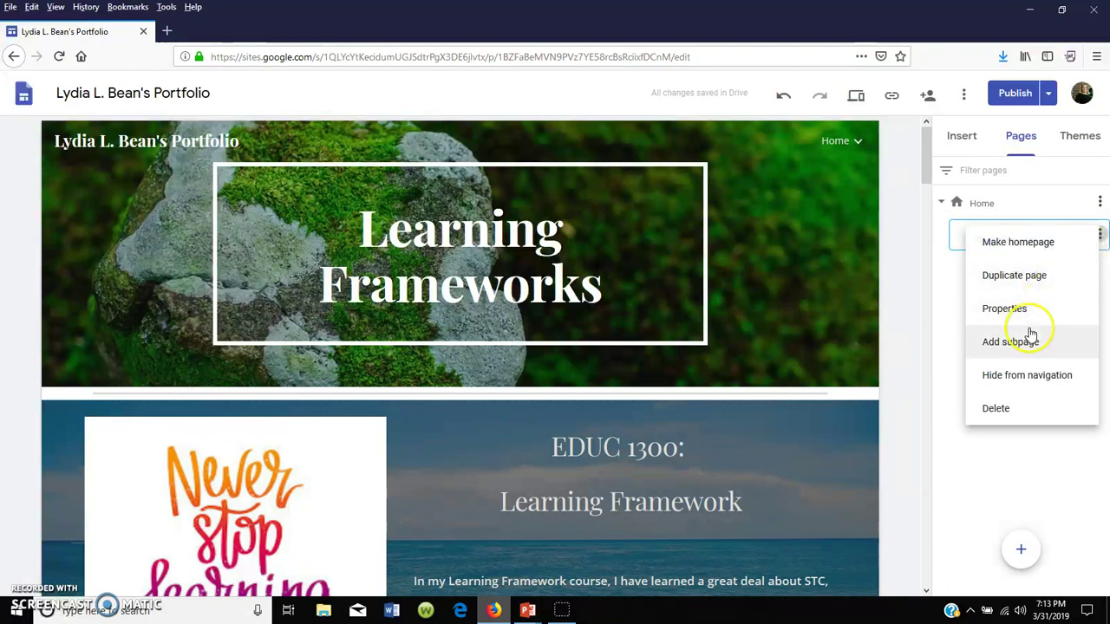
{"action": "left_click", "coordinate": [1030, 342]}
{"action": "type", "text": "Reflective K"}
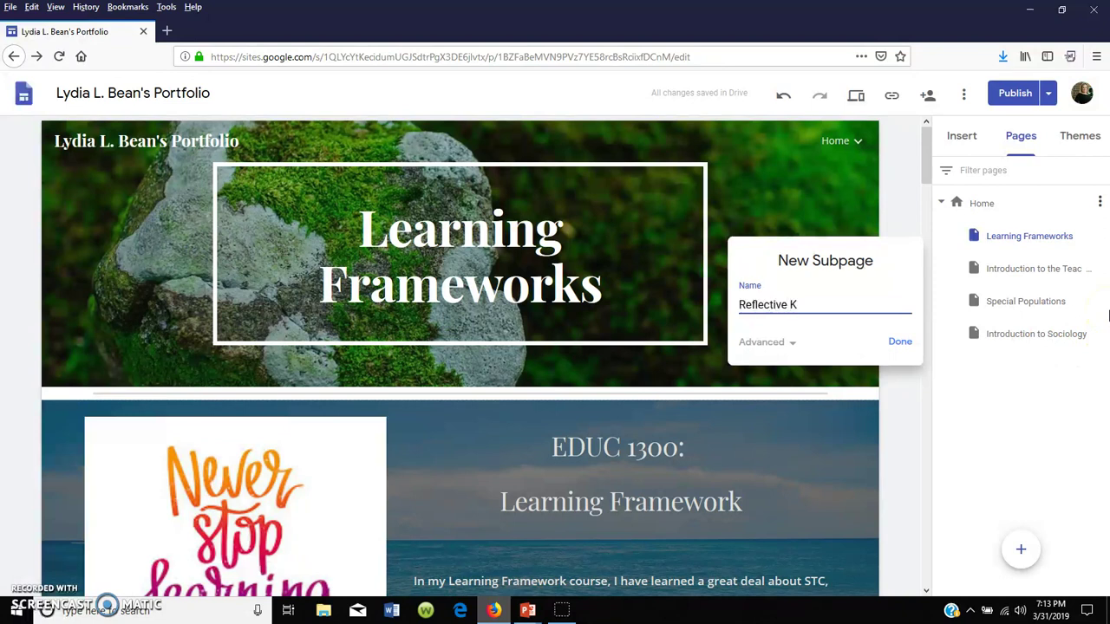
{"action": "key", "text": "BackSpace"}
{"action": "type", "text": "Journals"}
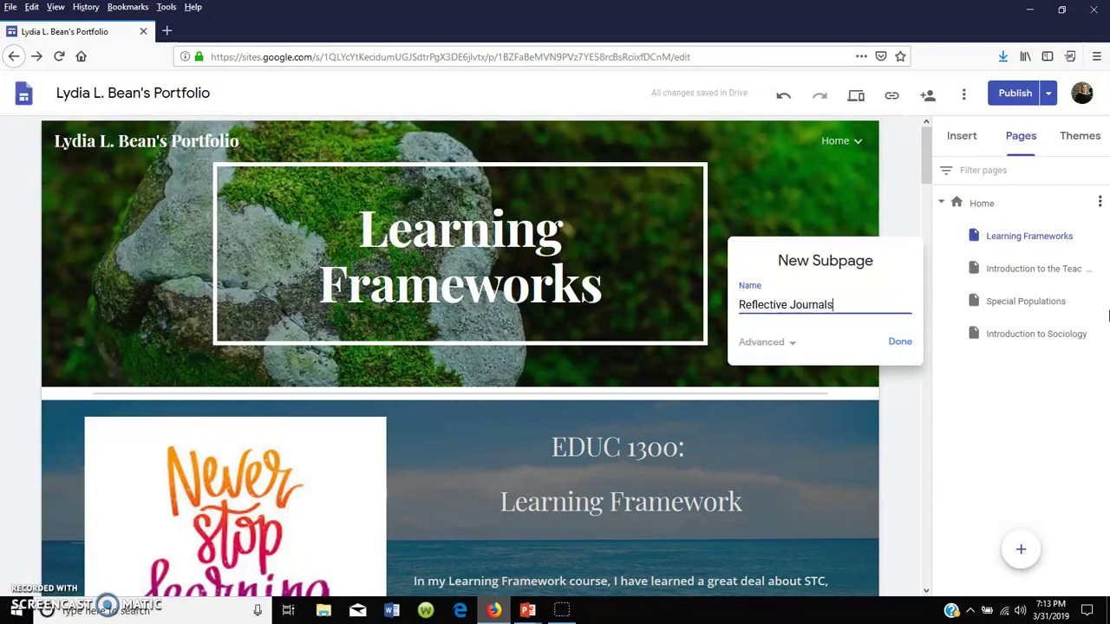
{"action": "left_click", "coordinate": [902, 343]}
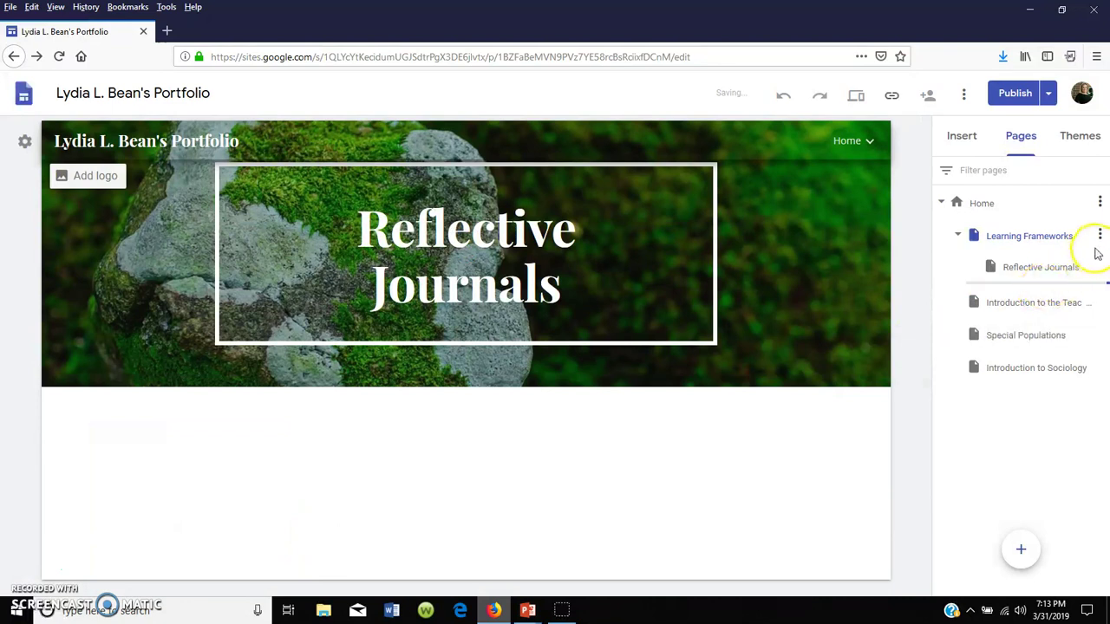
Step: Create a second Learning Frameworks subpage named 'Activities'
{"action": "left_click", "coordinate": [1100, 235]}
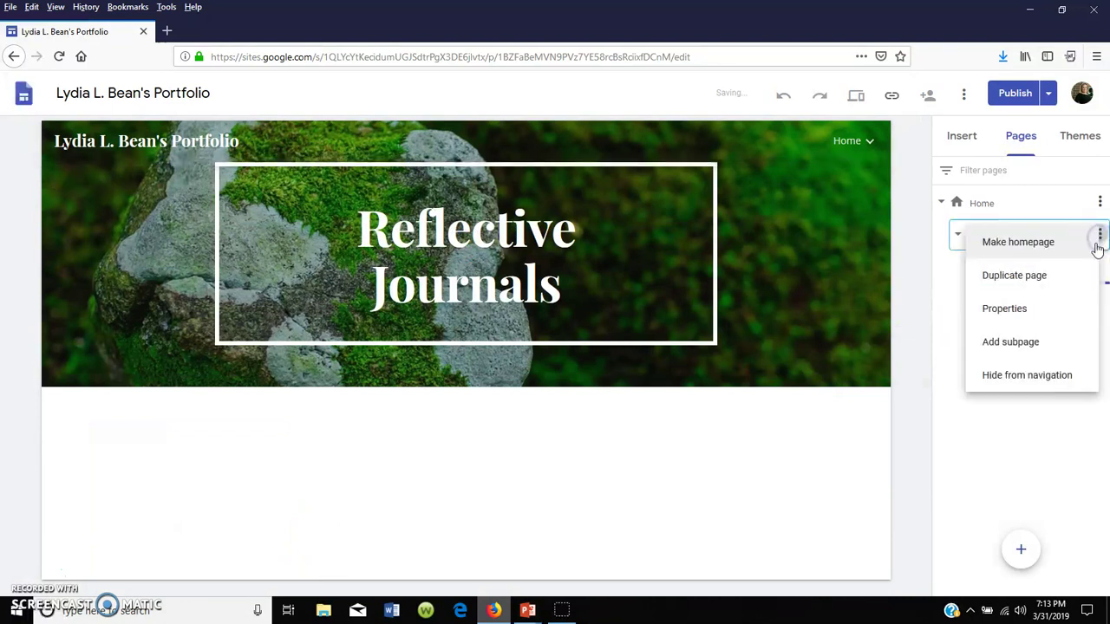
{"action": "left_click", "coordinate": [1030, 345]}
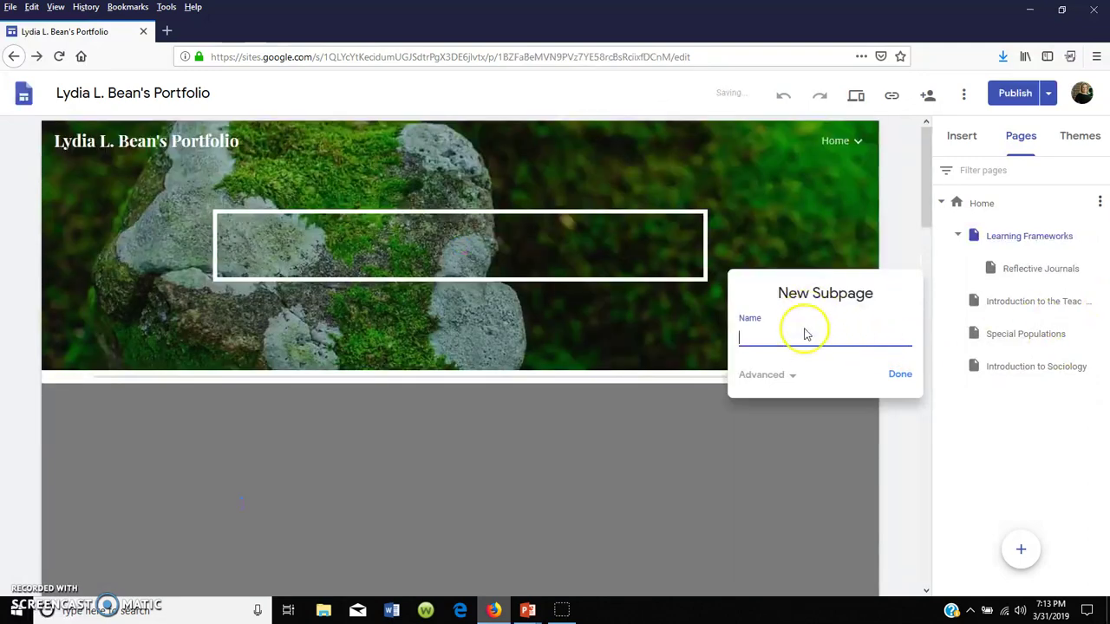
{"action": "left_click", "coordinate": [805, 334]}
{"action": "type", "text": "Ac"}
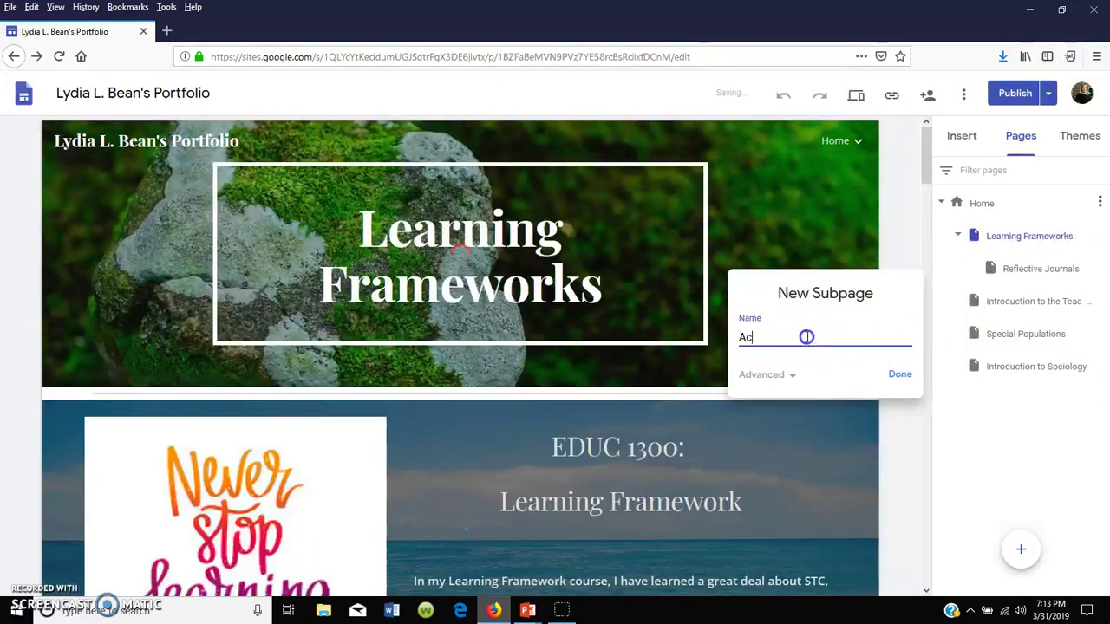
{"action": "type", "text": "tivitie"}
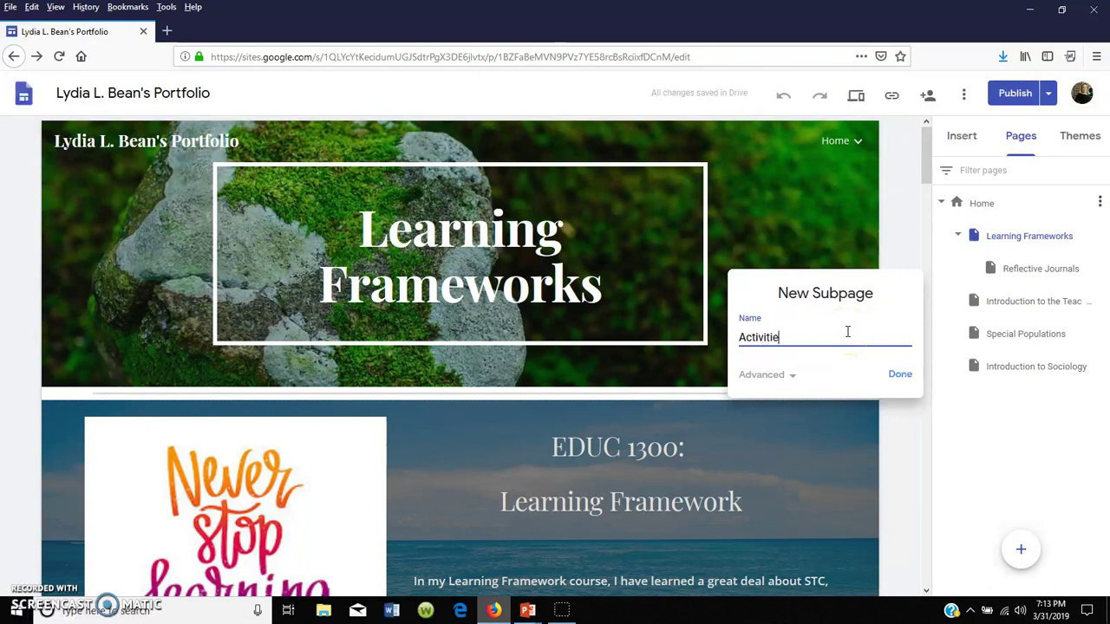
{"action": "type", "text": "s"}
{"action": "left_click", "coordinate": [897, 374]}
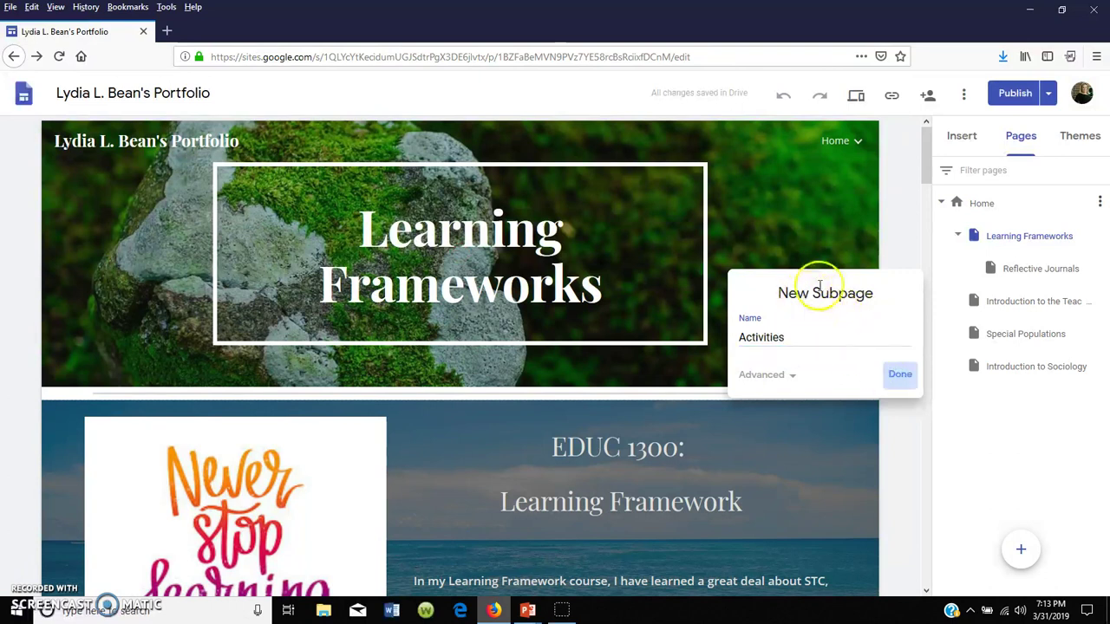